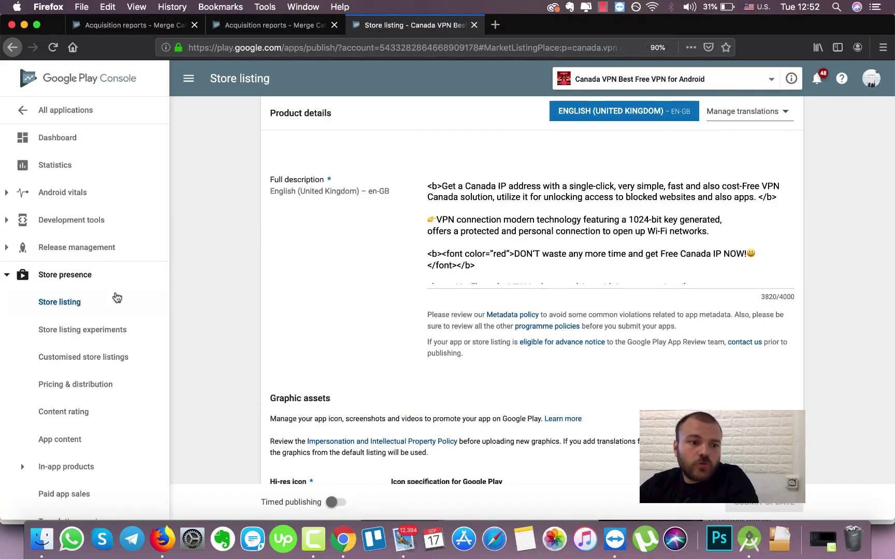
Scroll to the Tags section showing Barcode scanner, Sports coaching and Virtual private network (VPN).
scroll(267, 230, down, 15)
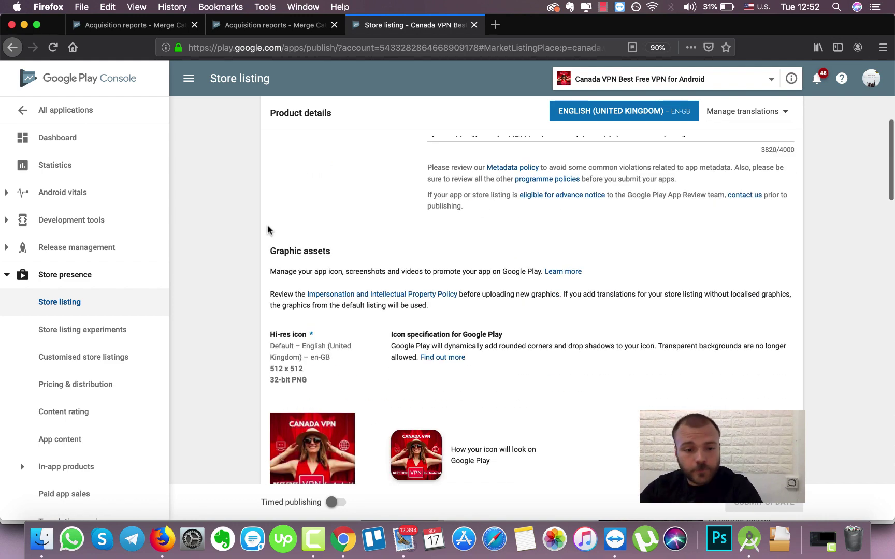
scroll(267, 229, down, 10)
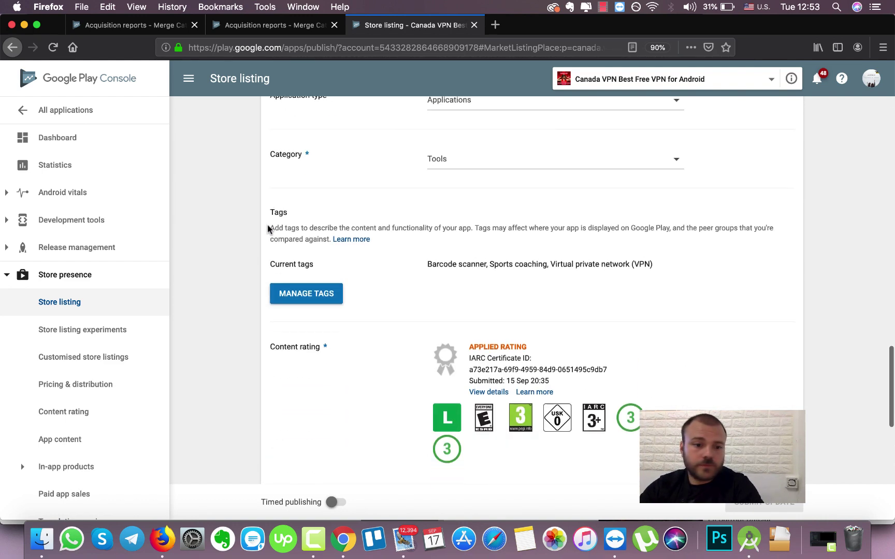
scroll(312, 147, up, 1)
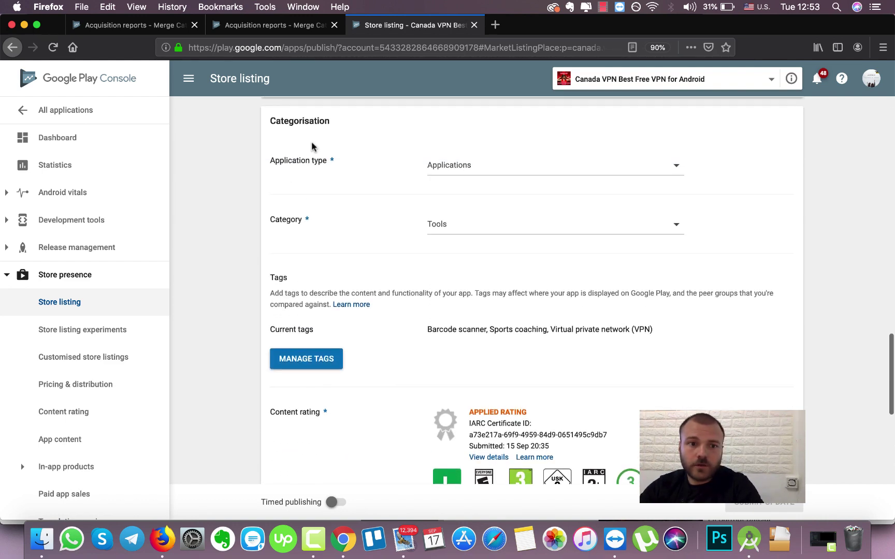
Add Meet new people as a fourth tag alongside Barcode scanner, Sports coaching and VPN.
click(331, 364)
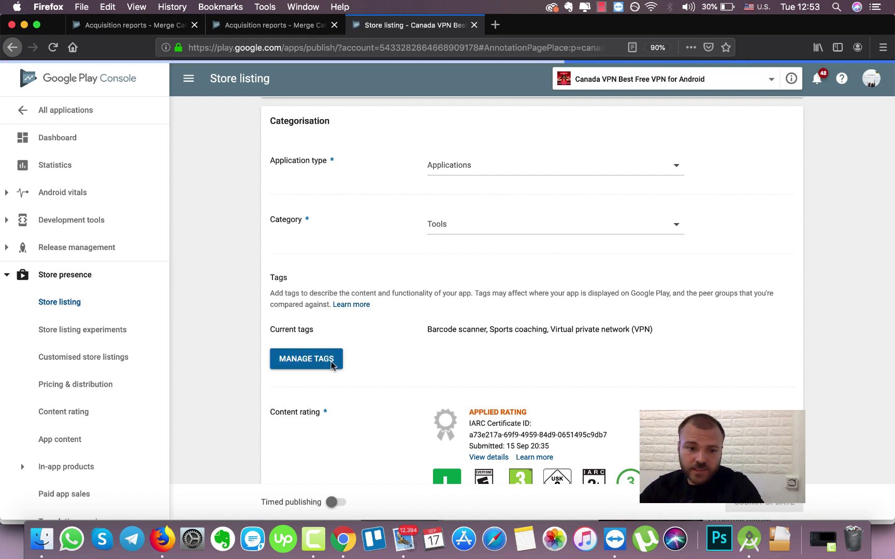
scroll(379, 371, down, 10)
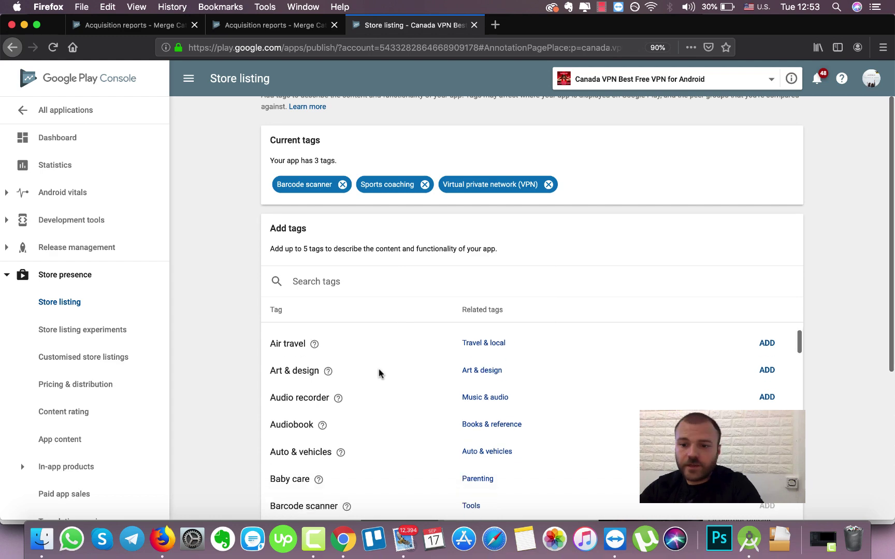
scroll(475, 356, down, 15)
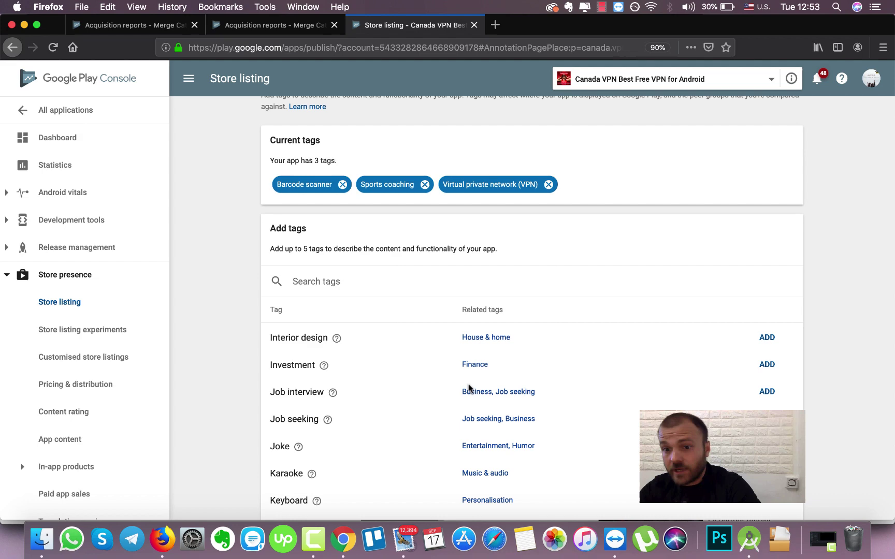
scroll(468, 389, down, 5)
scroll(455, 386, down, 5)
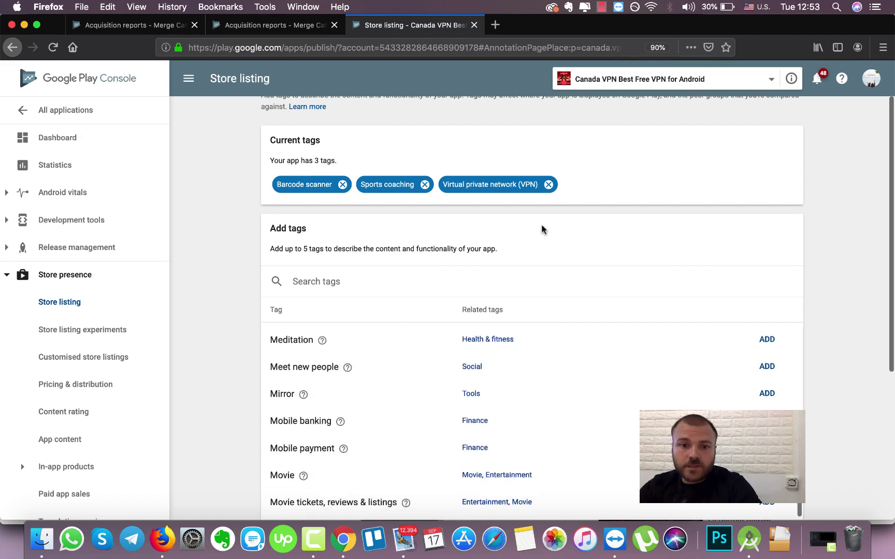
click(760, 366)
click(758, 362)
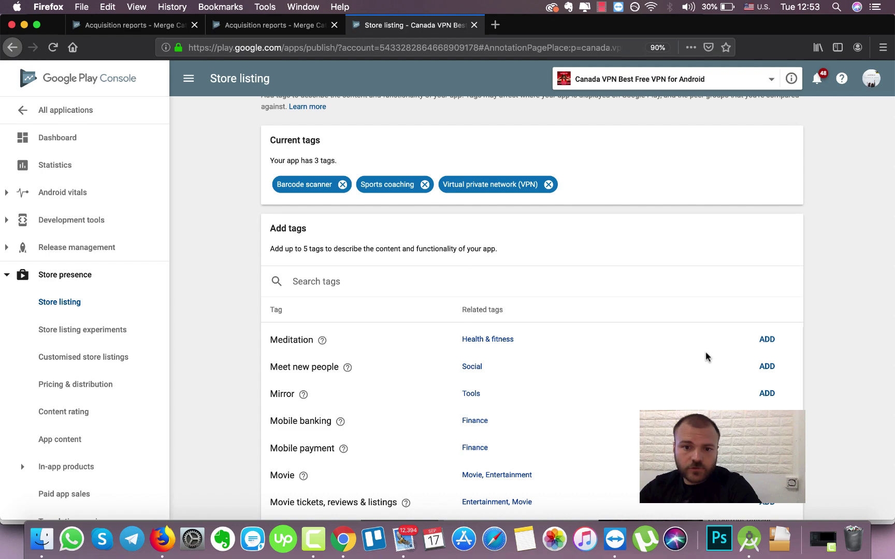
click(755, 364)
click(589, 300)
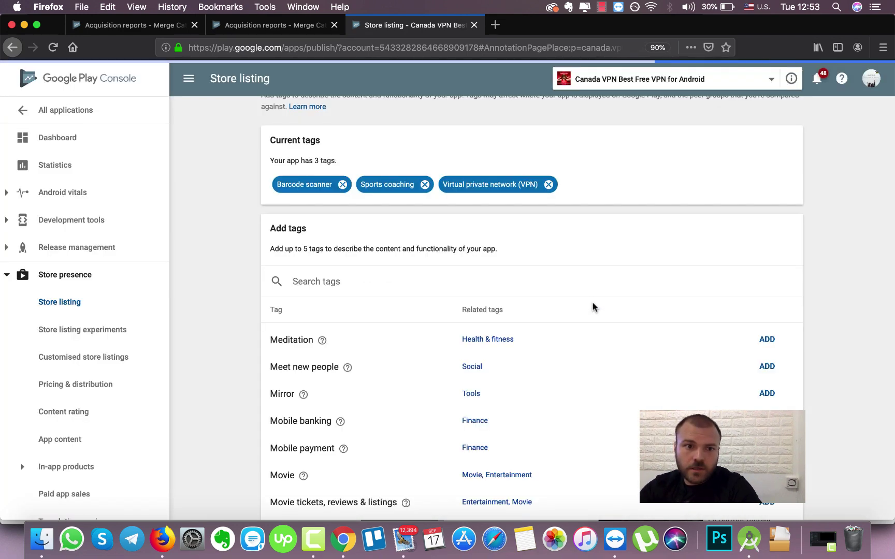
scroll(574, 331, up, 5)
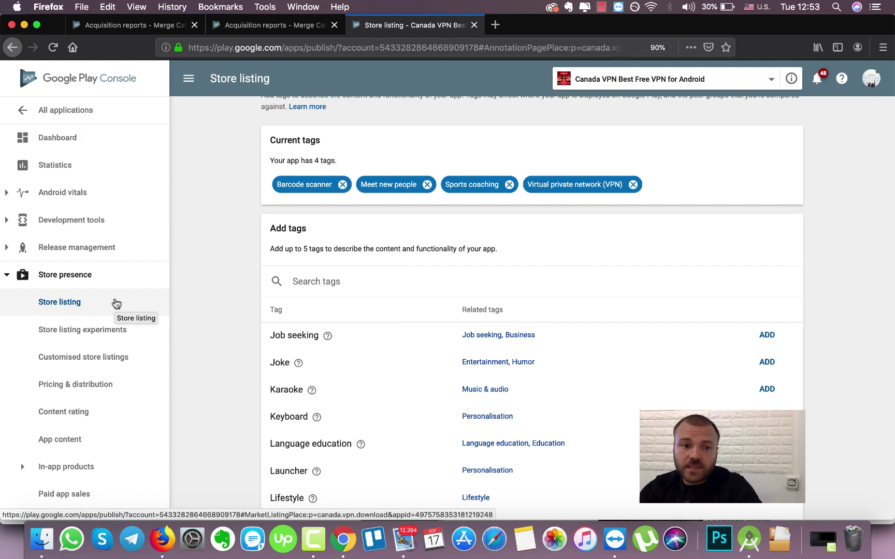
Remove the Barcode scanner, Meet new people and Sports coaching tags, keeping only Virtual private network (VPN).
click(342, 185)
click(581, 299)
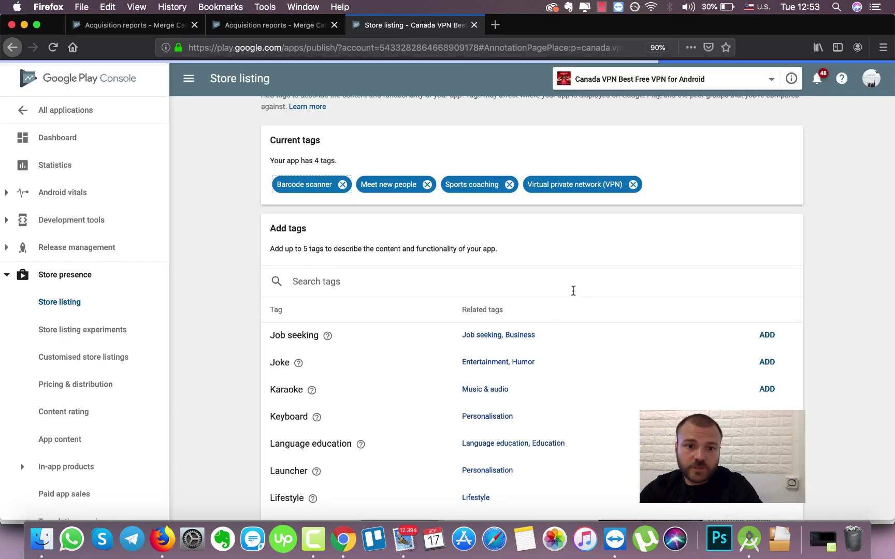
click(342, 185)
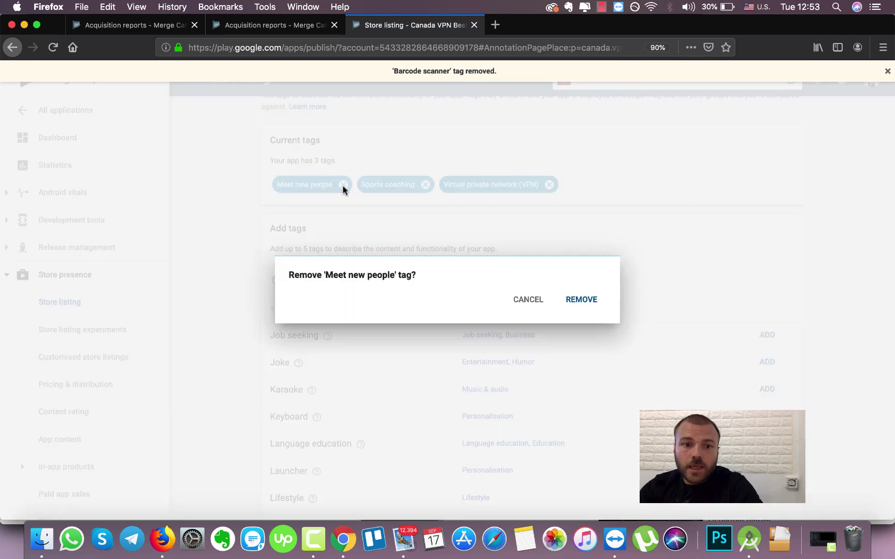
click(580, 299)
click(341, 185)
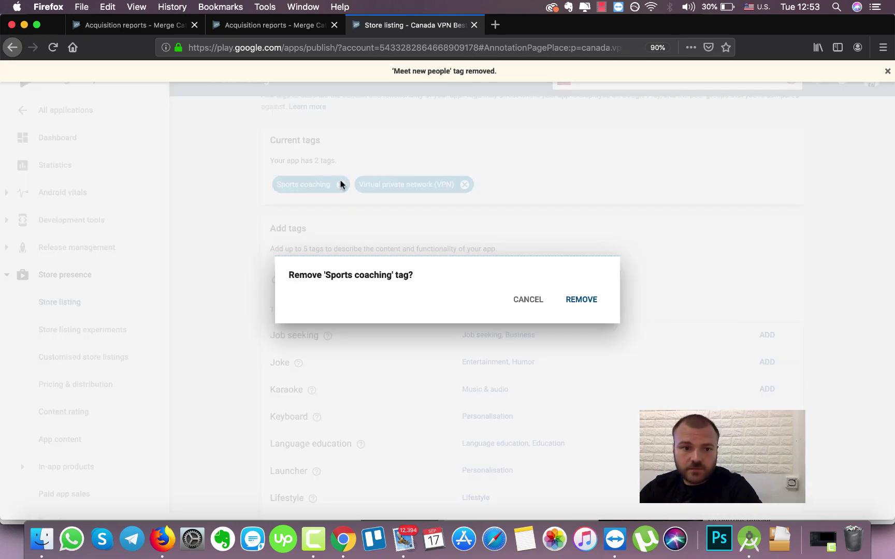
click(579, 301)
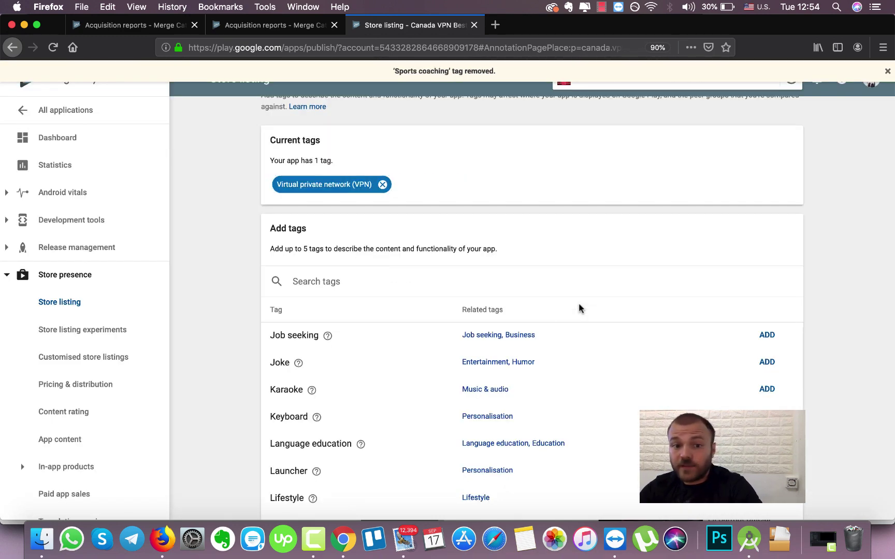
scroll(580, 298, down, 5)
scroll(582, 295, up, 20)
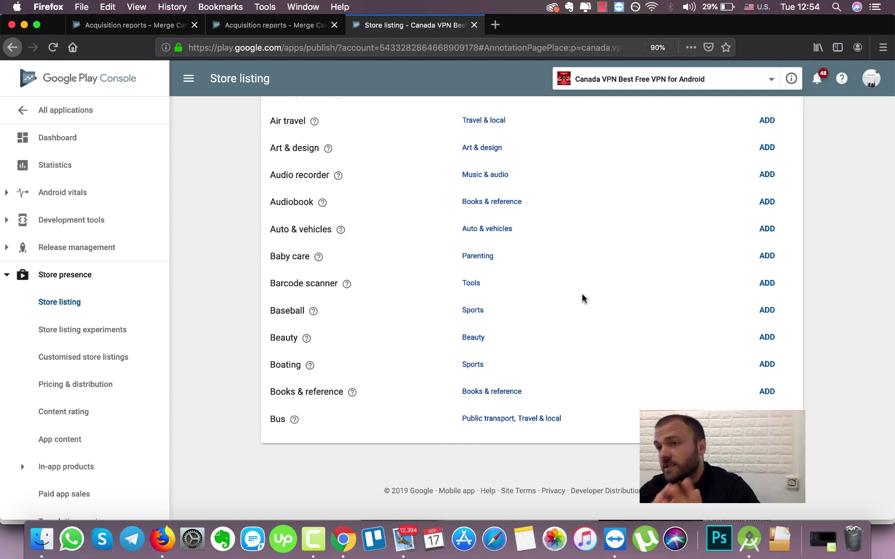
scroll(555, 414, up, 1)
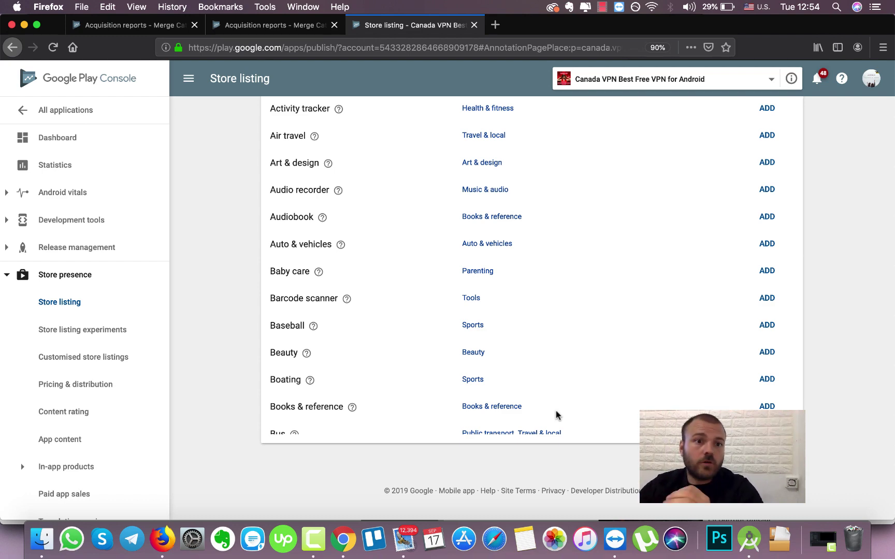
scroll(619, 271, up, 5)
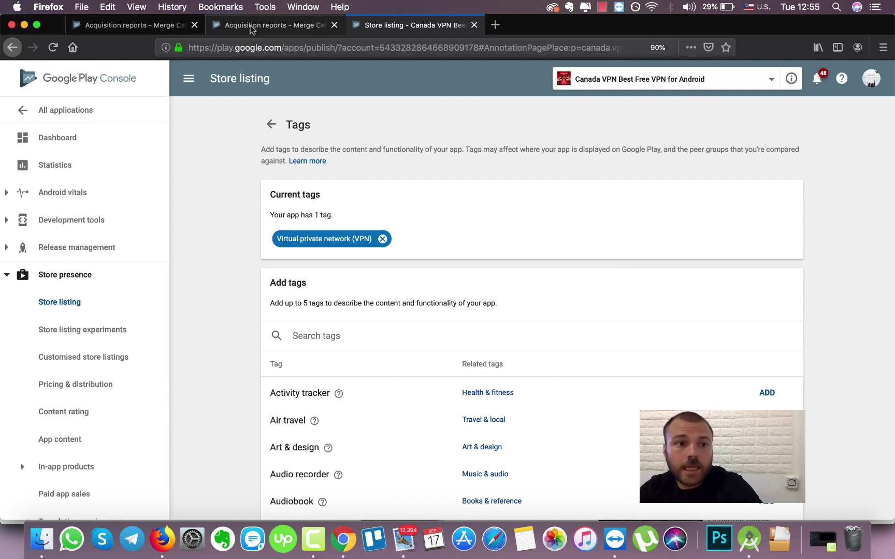
Review the July 2019 acquisition report: search brought 2,974 store visitors and 676 first-time installers.
click(172, 29)
scroll(217, 187, down, 4)
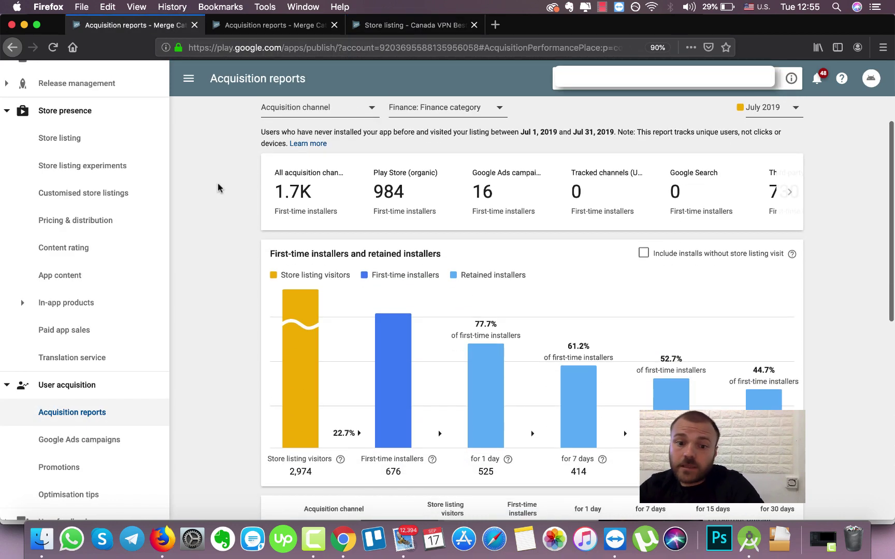
scroll(217, 187, down, 5)
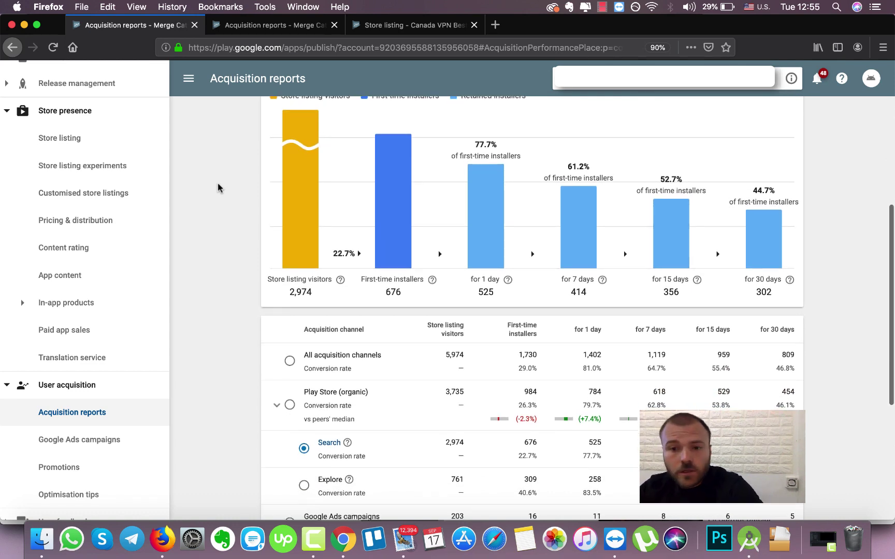
scroll(217, 187, up, 5)
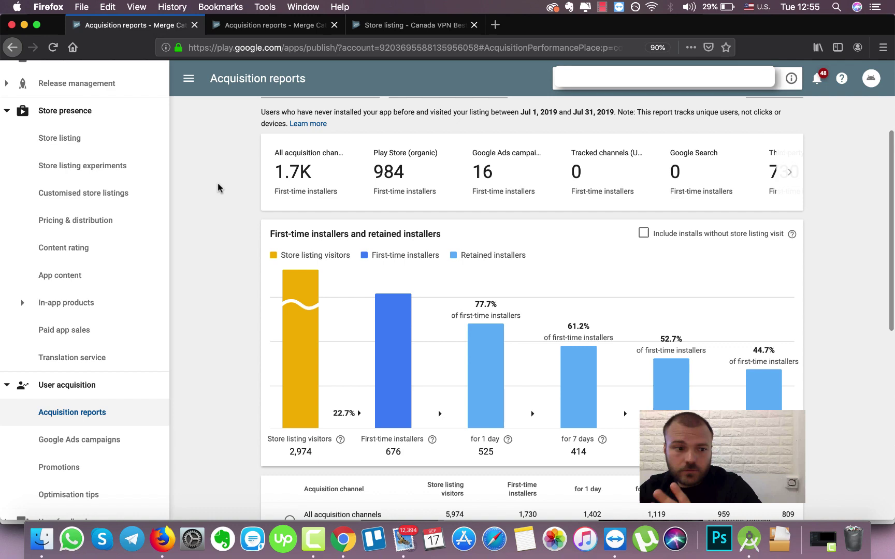
scroll(217, 187, up, 2)
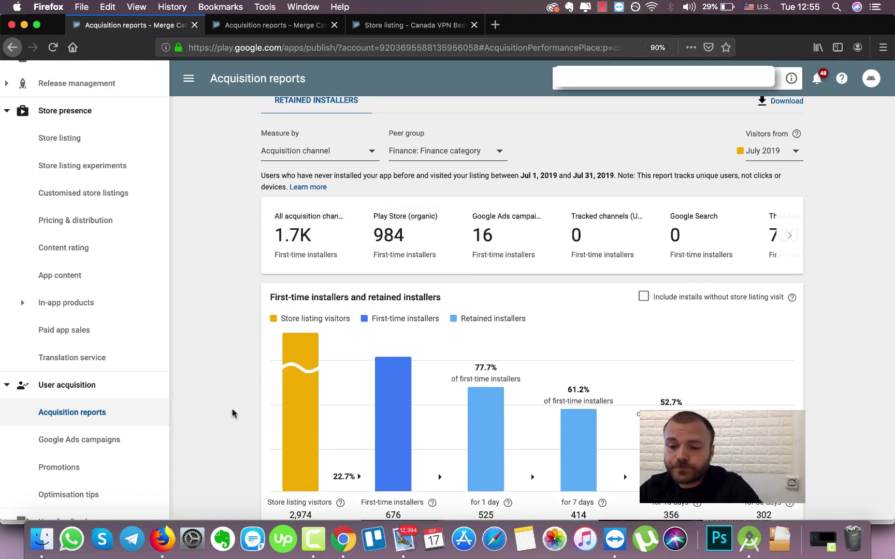
scroll(232, 413, down, 7)
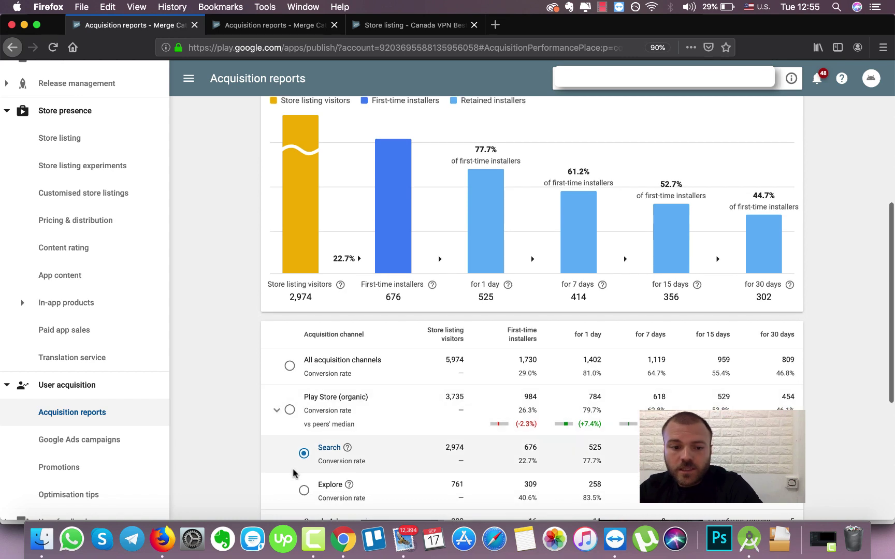
scroll(336, 484, down, 2)
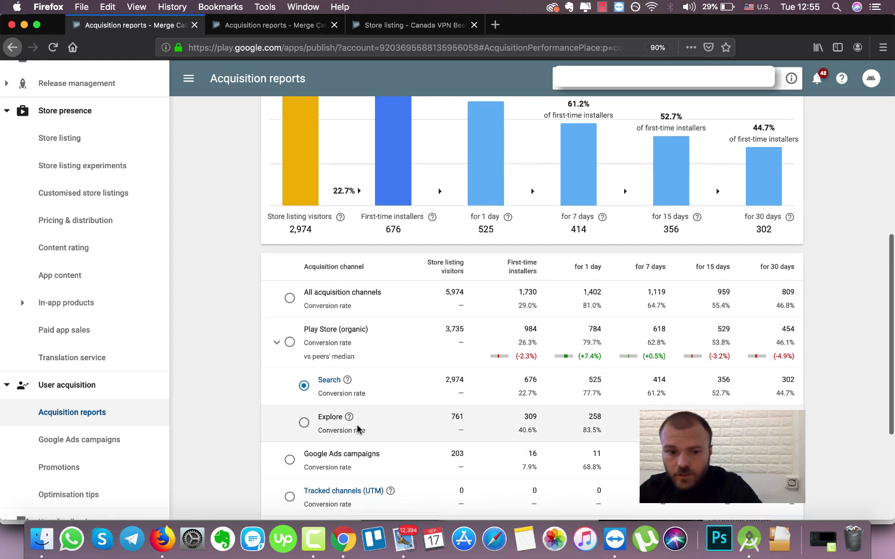
mouse_move(461, 416)
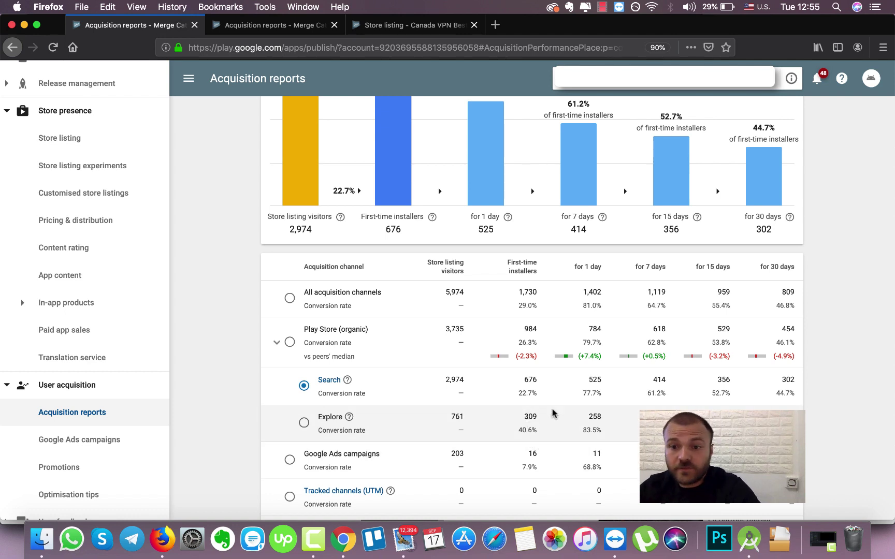
scroll(552, 412, up, 5)
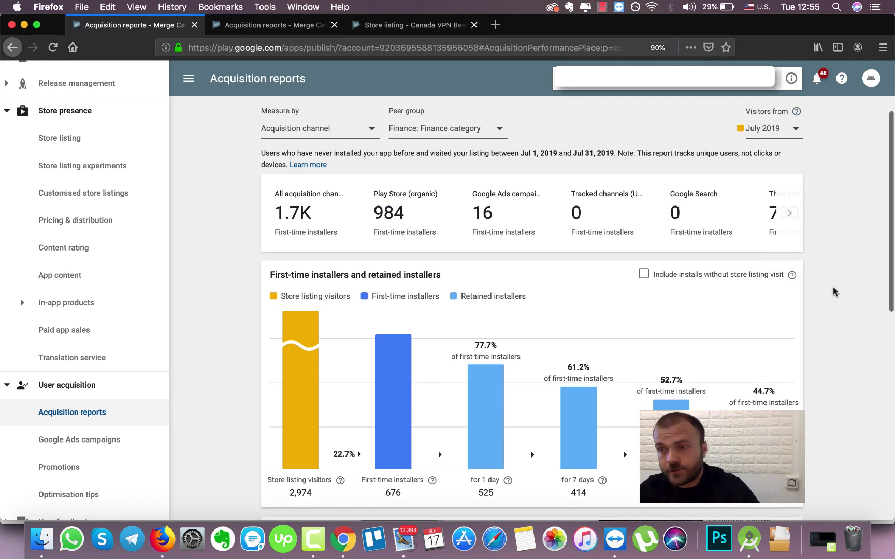
scroll(835, 292, down, 4)
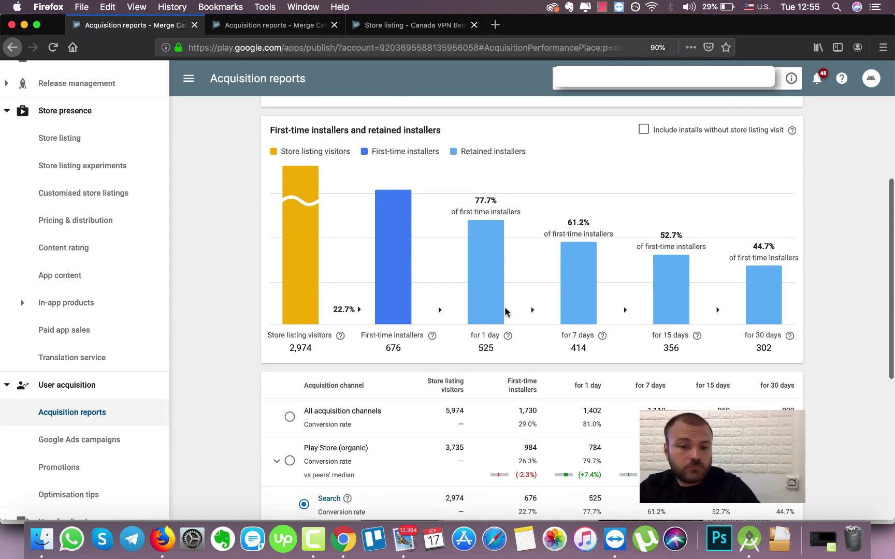
scroll(505, 310, down, 2)
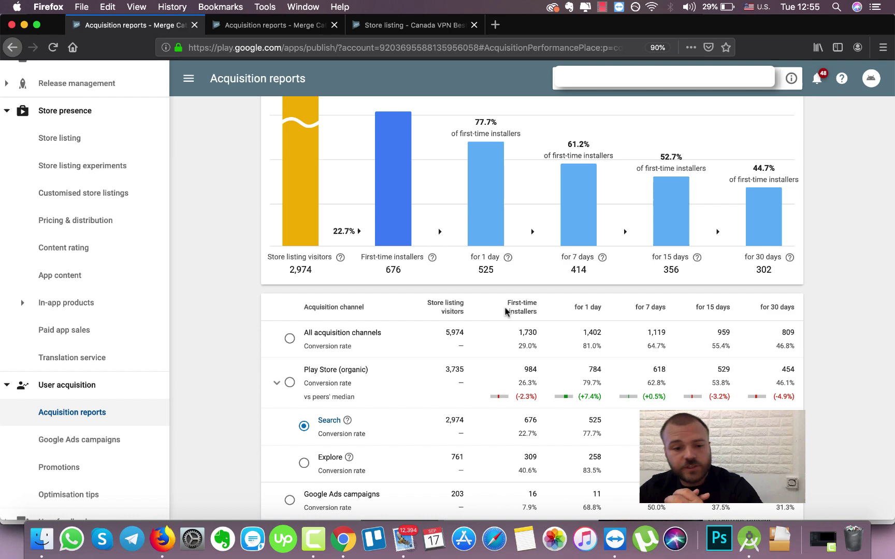
Review the August 2019 report: 12,918 visitors, 4,867 first-time installers, 2,520 via search.
click(325, 24)
scroll(316, 200, up, 4)
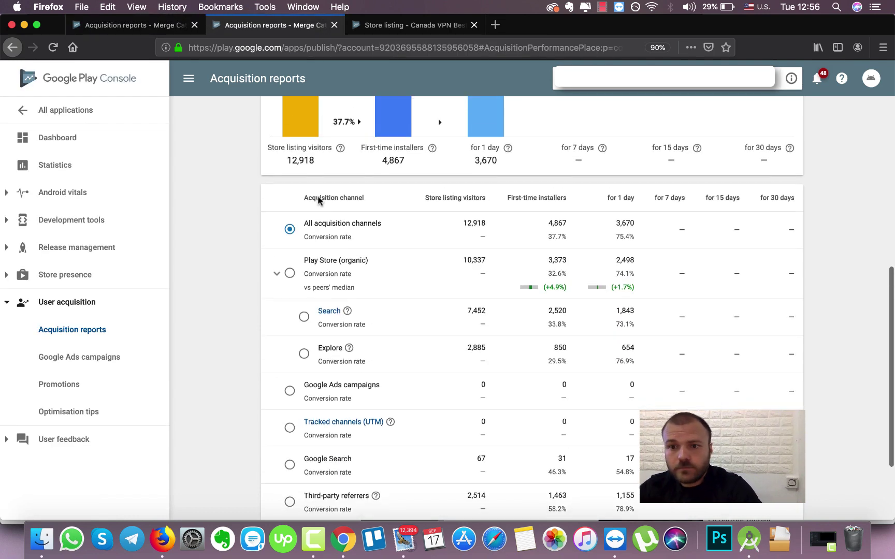
scroll(318, 201, up, 3)
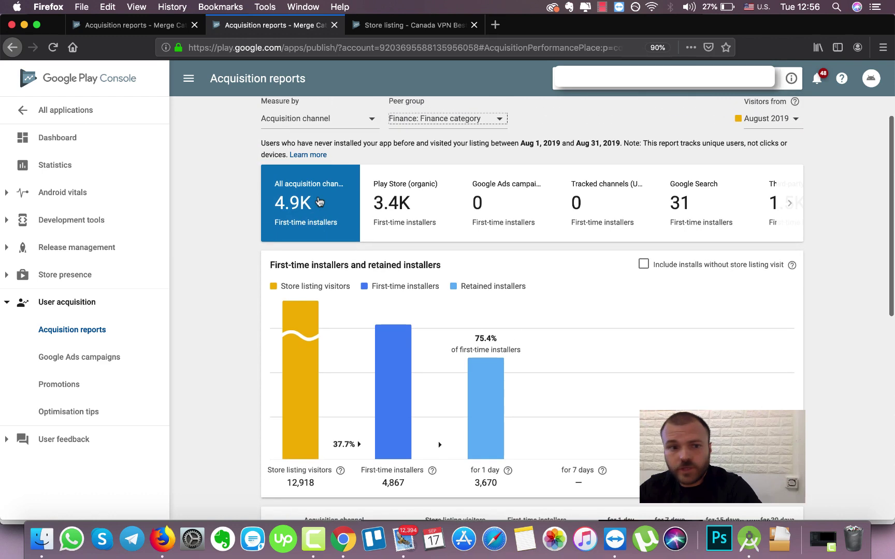
scroll(318, 201, down, 4)
scroll(319, 201, down, 2)
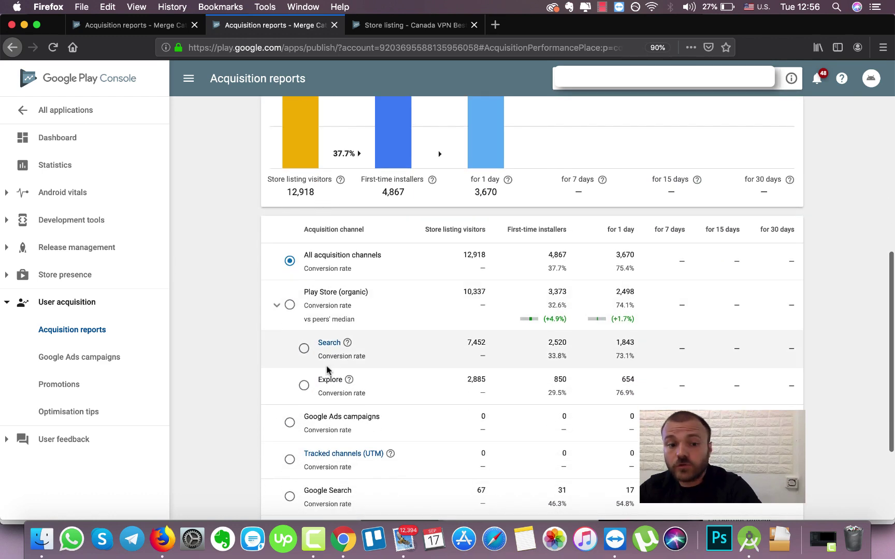
mouse_move(342, 386)
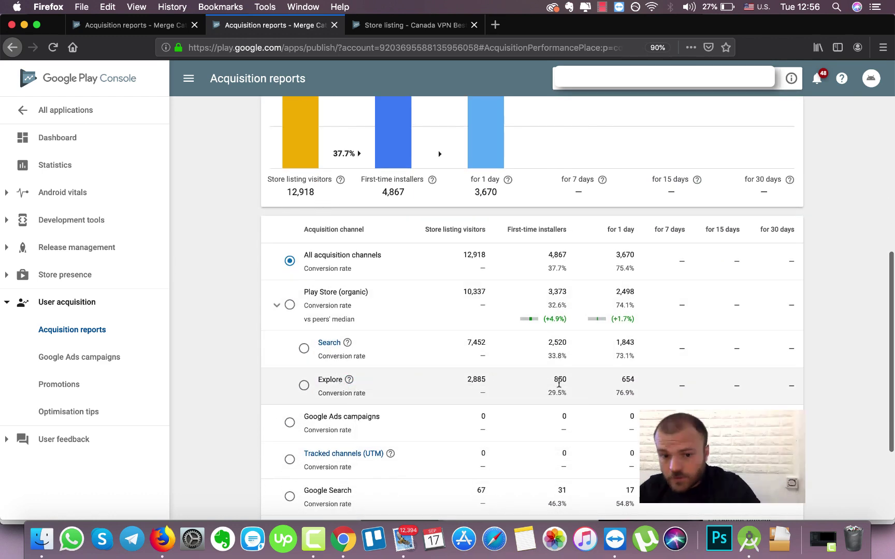
mouse_move(559, 382)
mouse_move(551, 340)
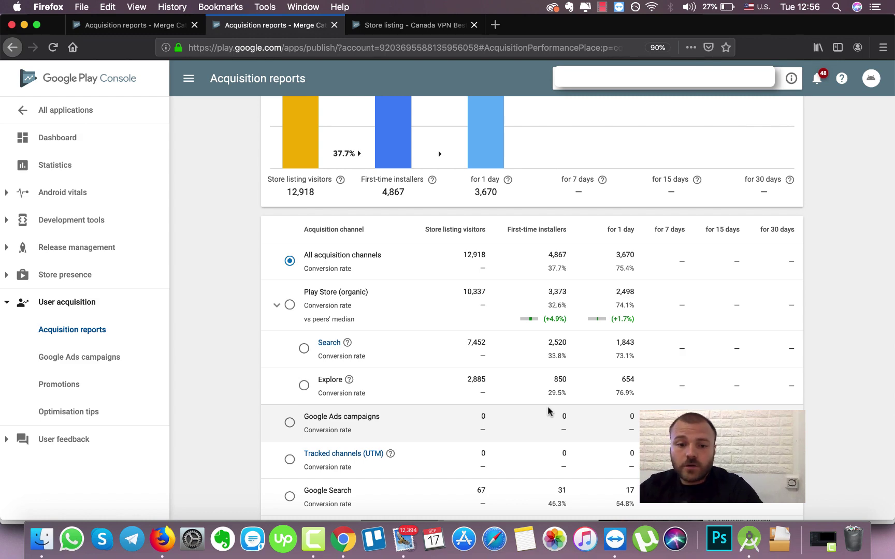
click(176, 29)
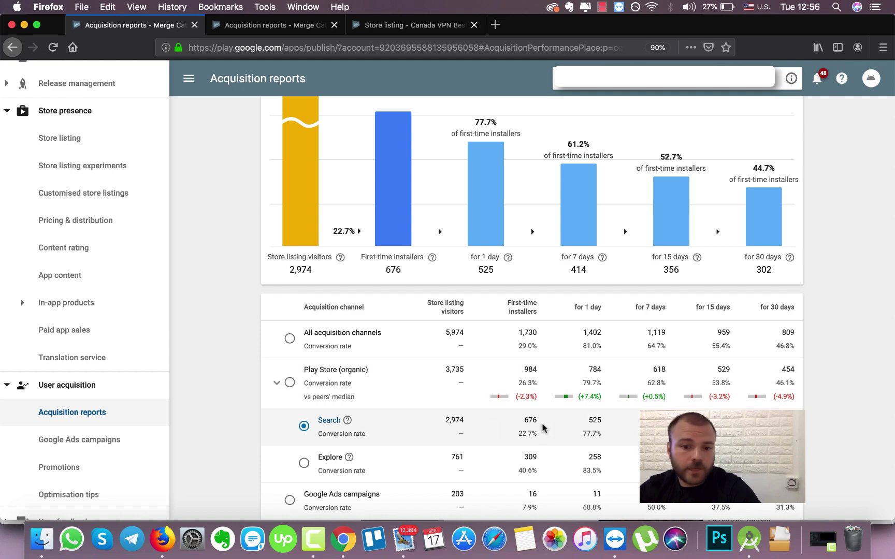
click(342, 27)
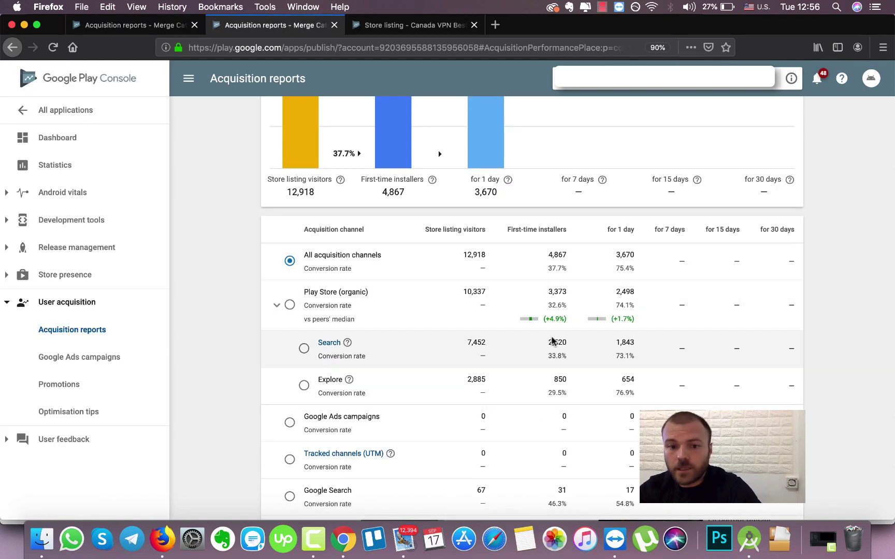